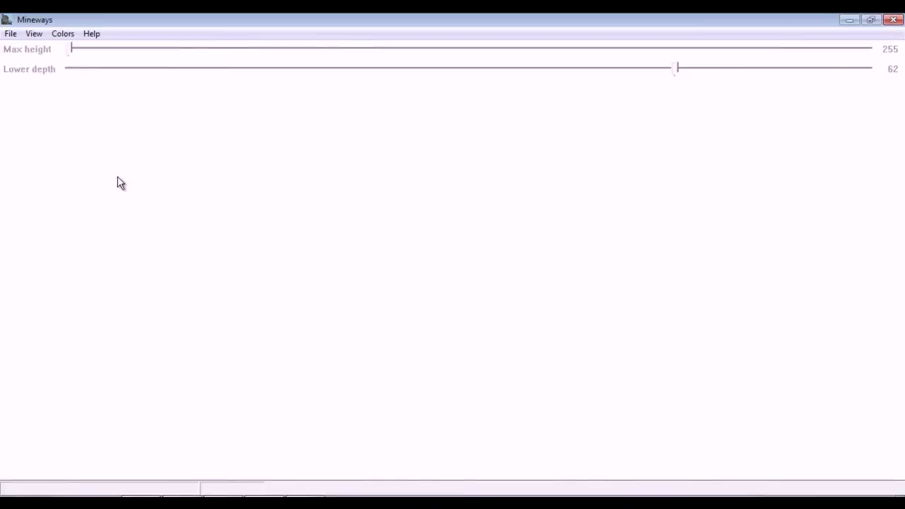
Load the MineWays world map in Mineways and adjust the map zoom.
click(10, 34)
mouse_move(44, 49)
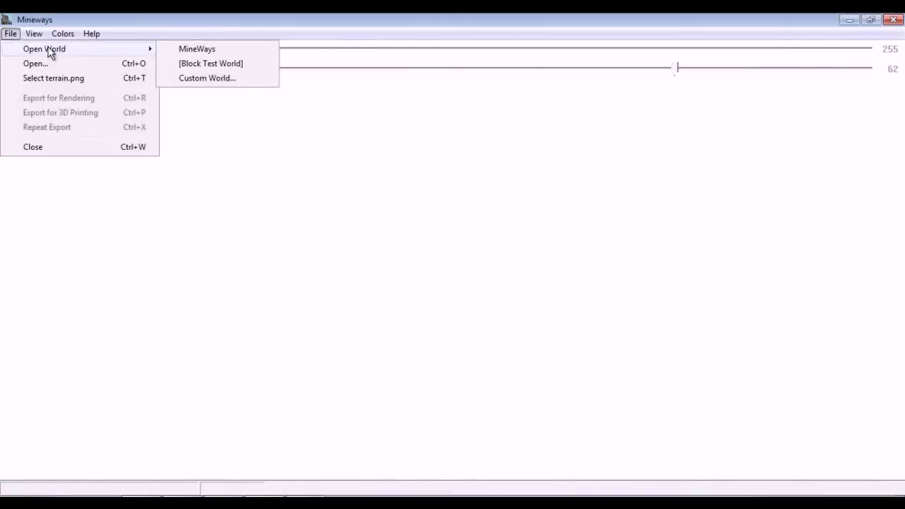
click(218, 50)
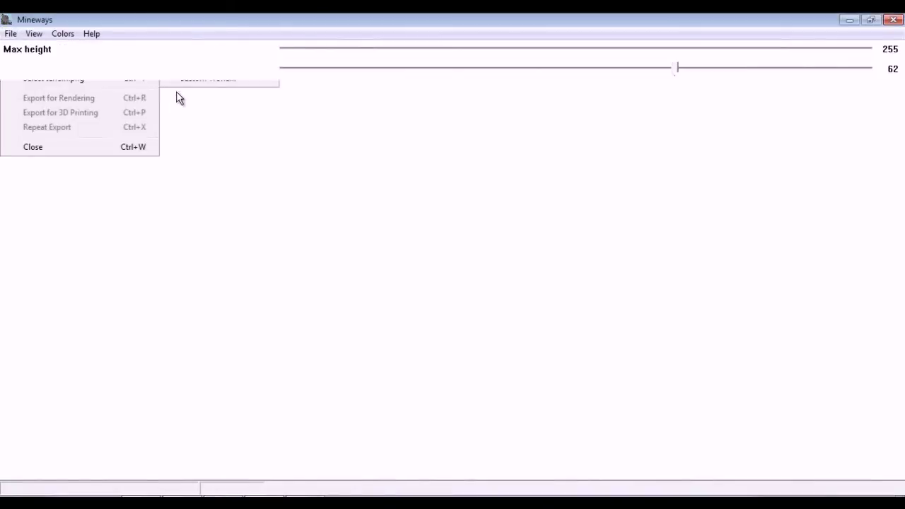
scroll(381, 267, up, 2)
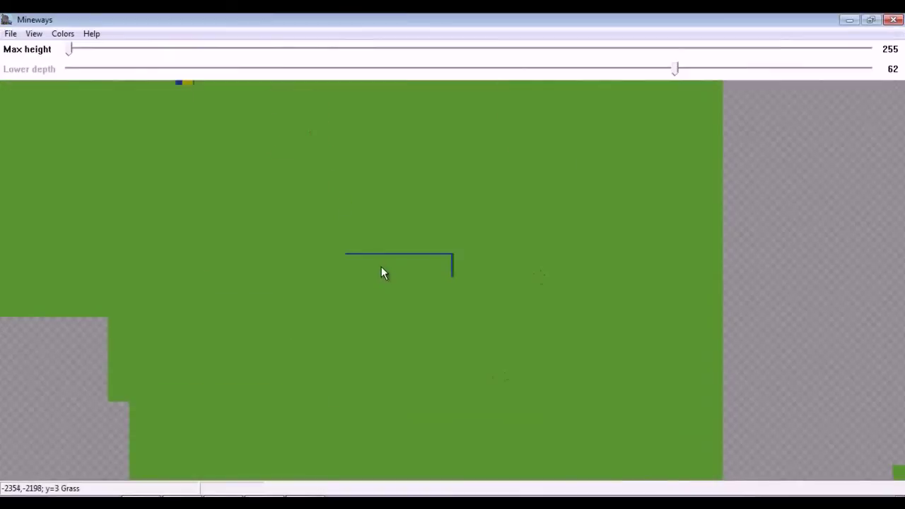
scroll(382, 266, down, 2)
Box-select the village area and accept the lower depth reset to 3.
drag(369, 243, 387, 267)
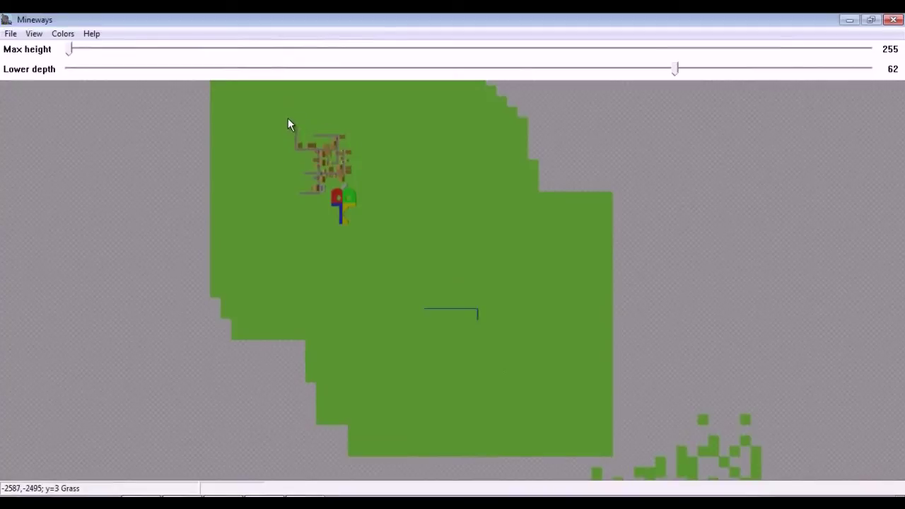
right_drag(312, 159, 360, 224)
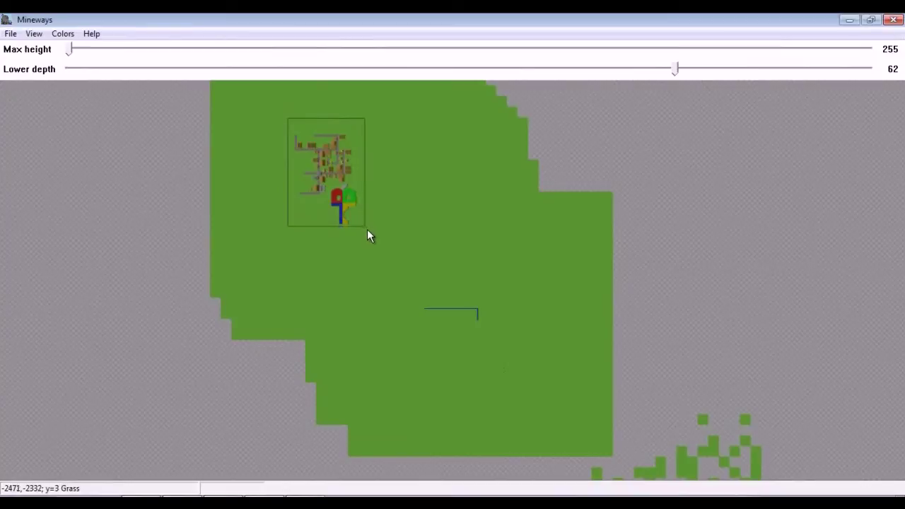
right_drag(361, 224, 367, 231)
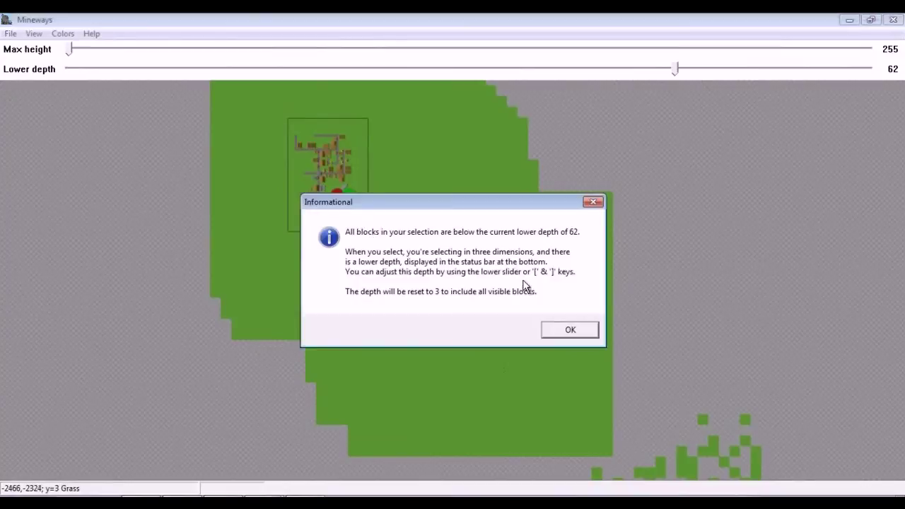
click(573, 332)
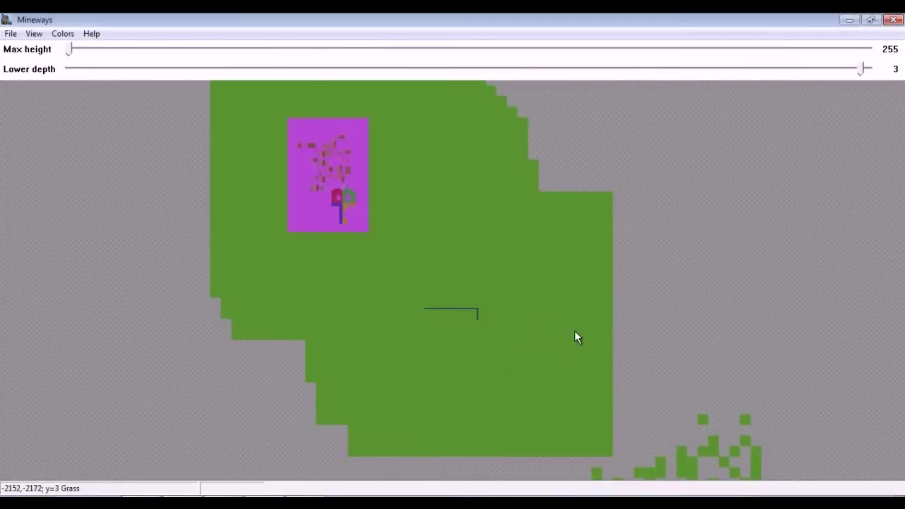
Clear the old selection and redraw a larger box over the village and coloured structure.
scroll(343, 166, up, 2)
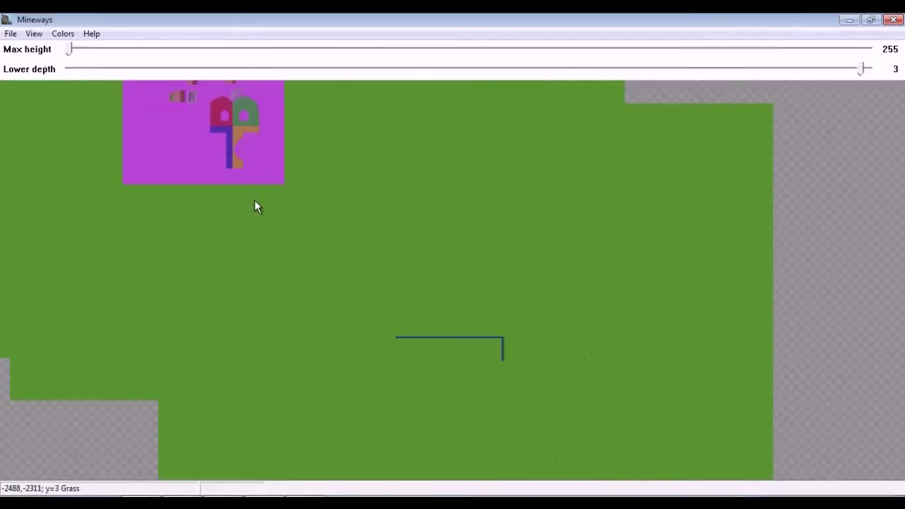
drag(255, 201, 411, 378)
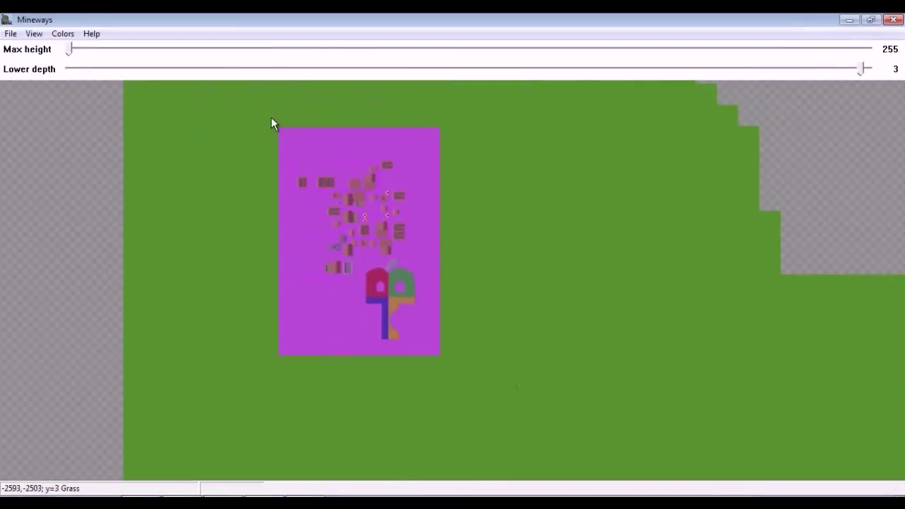
right_click(262, 148)
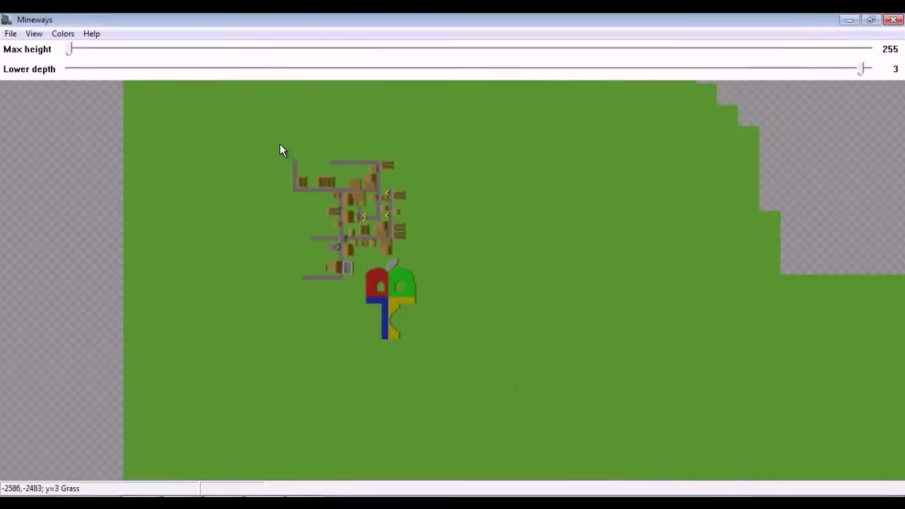
right_drag(281, 146, 418, 271)
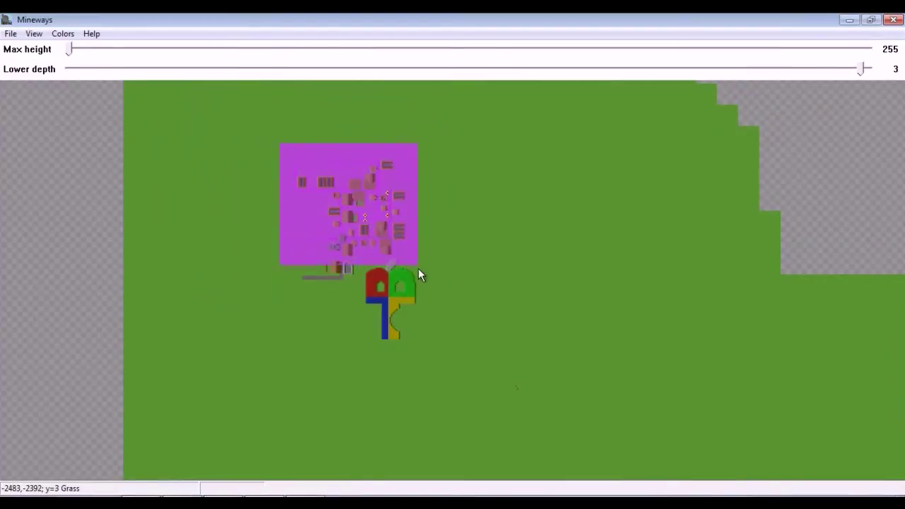
mouse_move(418, 269)
right_down()
mouse_move(383, 230)
mouse_move(441, 353)
right_up()
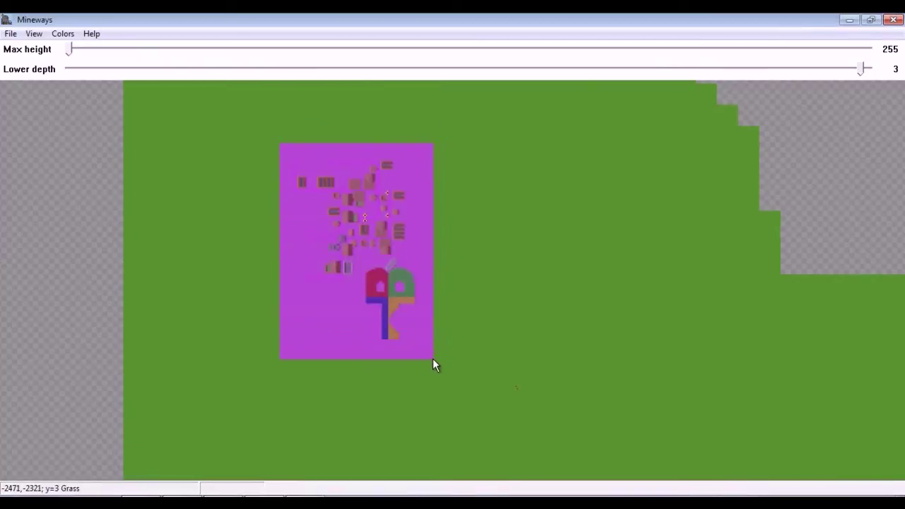
Export the selection for rendering as NPC Village.obj, accept the export settings, and minimize Mineways.
click(10, 34)
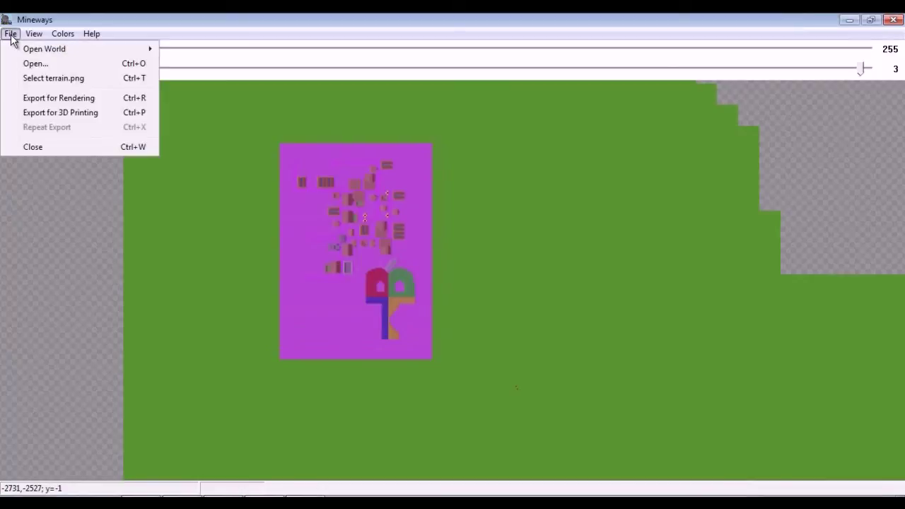
click(67, 103)
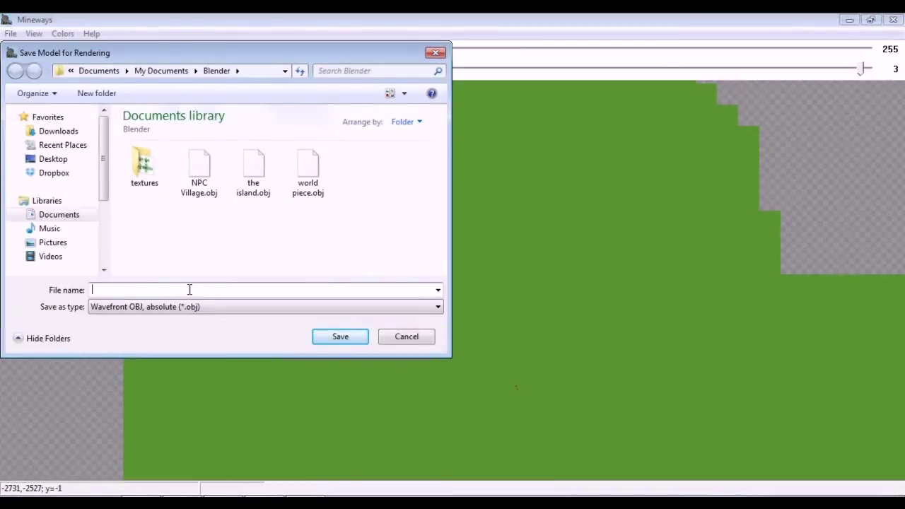
click(198, 185)
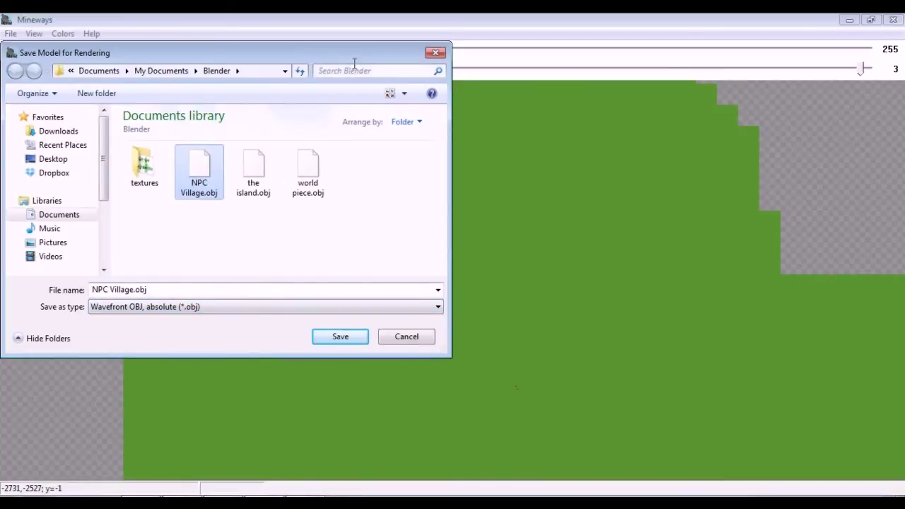
drag(340, 53, 355, 68)
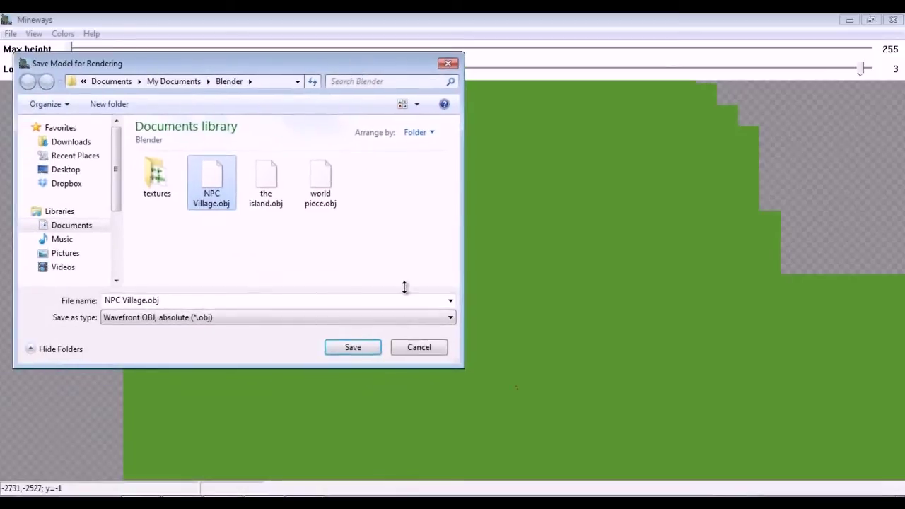
click(353, 350)
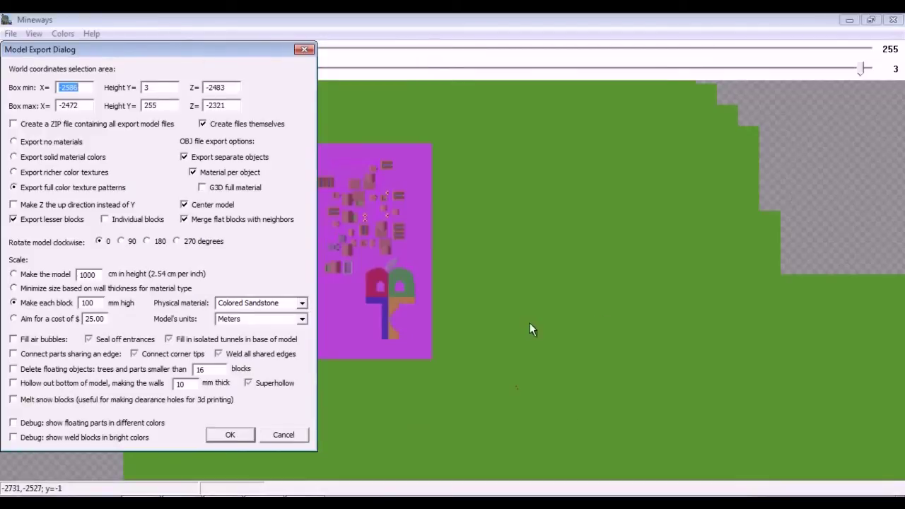
click(225, 438)
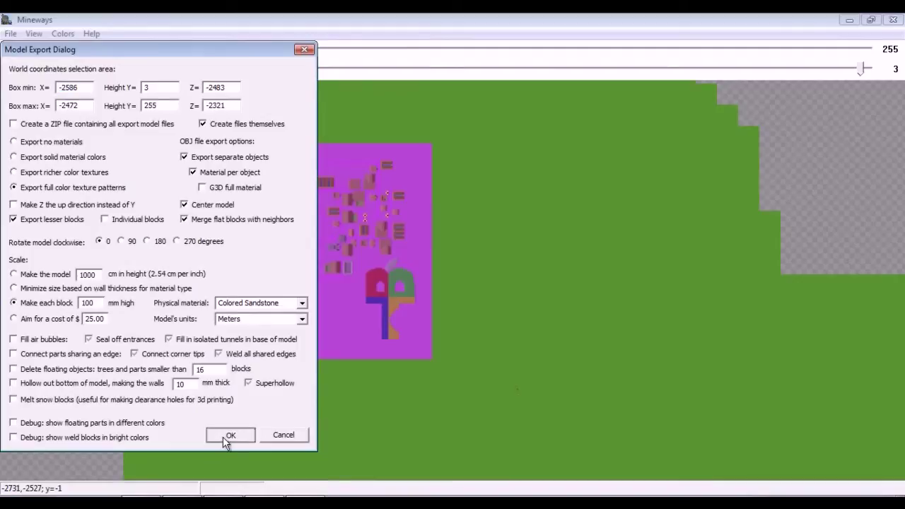
click(847, 20)
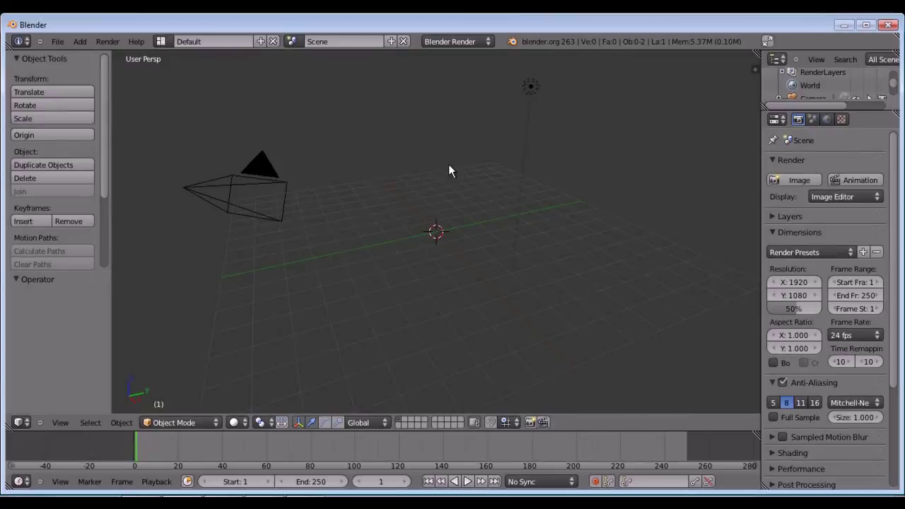
Start a Wavefront OBJ import in Blender and choose NPC Village.obj from the Blender folder.
click(58, 44)
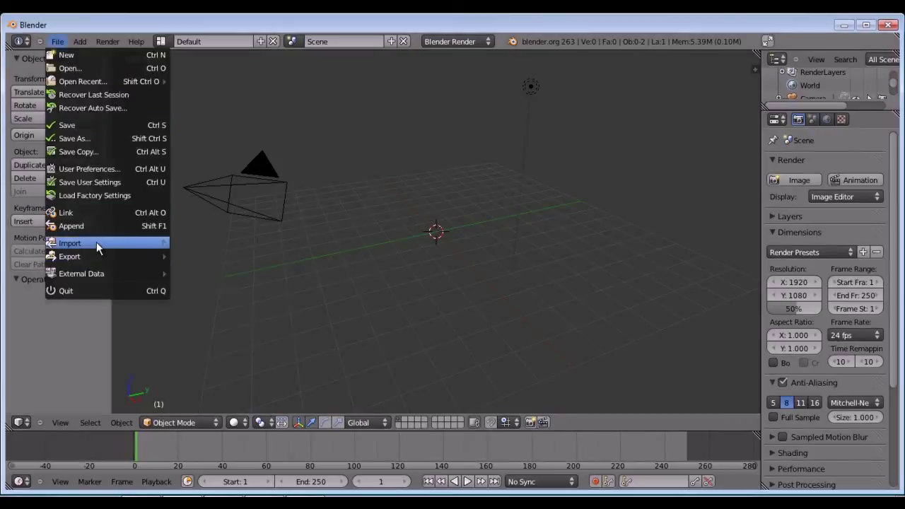
mouse_move(70, 244)
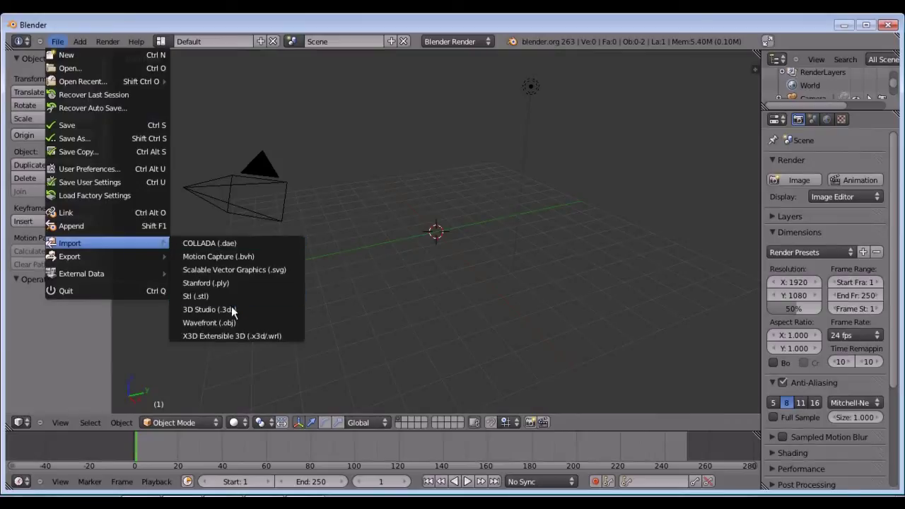
click(226, 323)
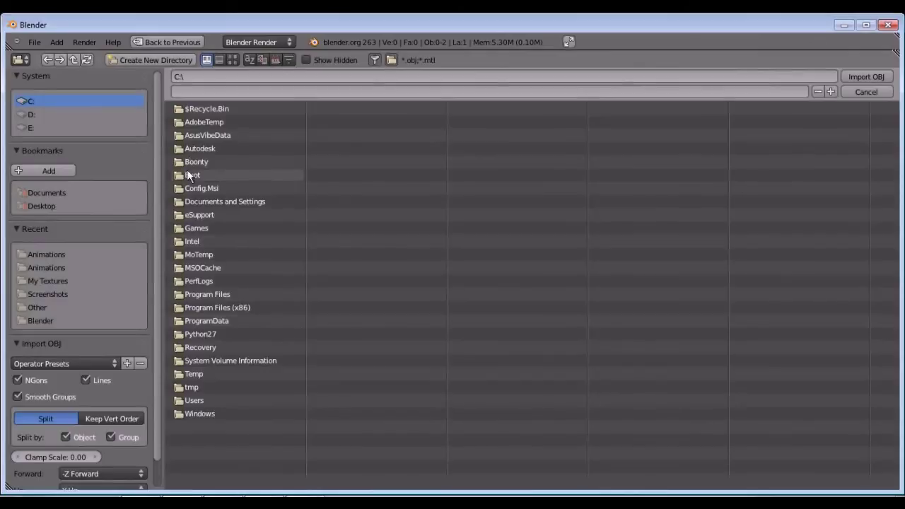
click(48, 319)
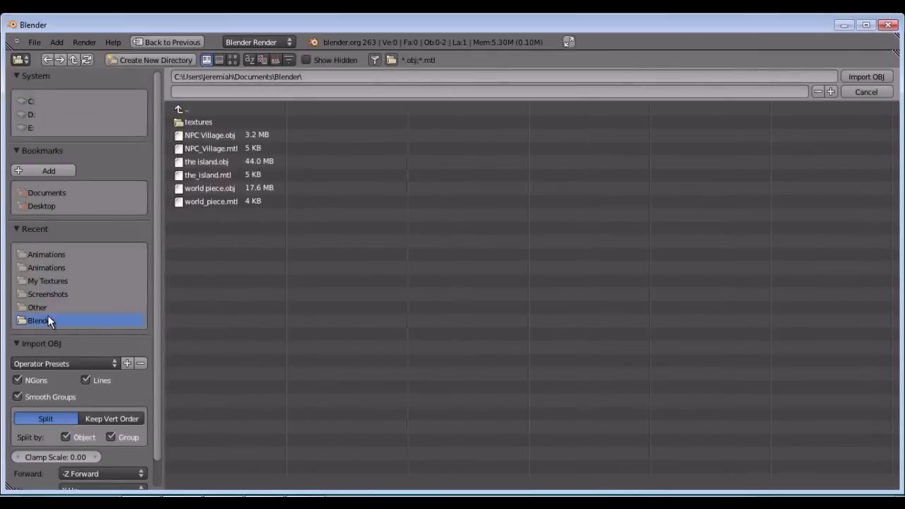
click(210, 133)
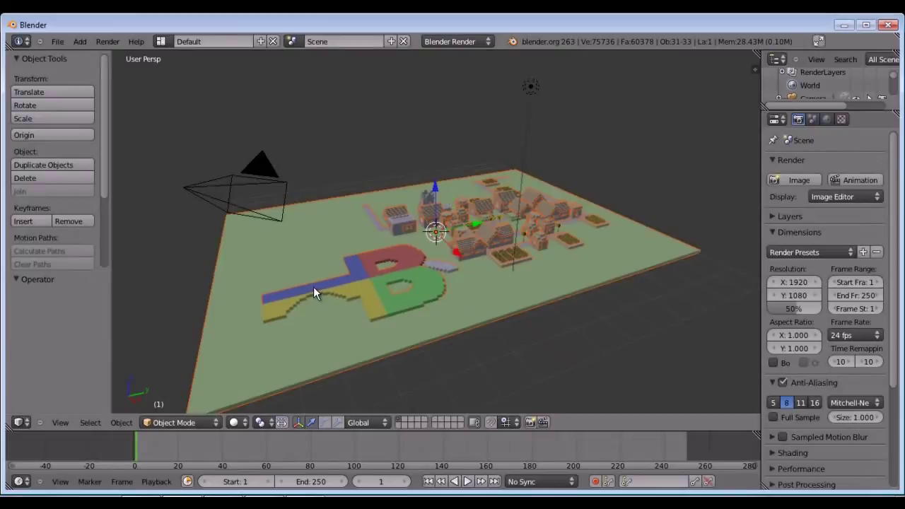
Orbit and zoom the viewport to inspect the imported village from oblique, side and top views.
mouse_move(313, 289)
middle_down()
mouse_move(502, 266)
mouse_move(530, 235)
mouse_move(486, 238)
mouse_move(479, 252)
mouse_move(501, 247)
mouse_move(516, 257)
mouse_move(484, 295)
mouse_move(468, 303)
mouse_move(475, 184)
middle_up()
scroll(484, 302, up, 2)
scroll(481, 301, up, 2)
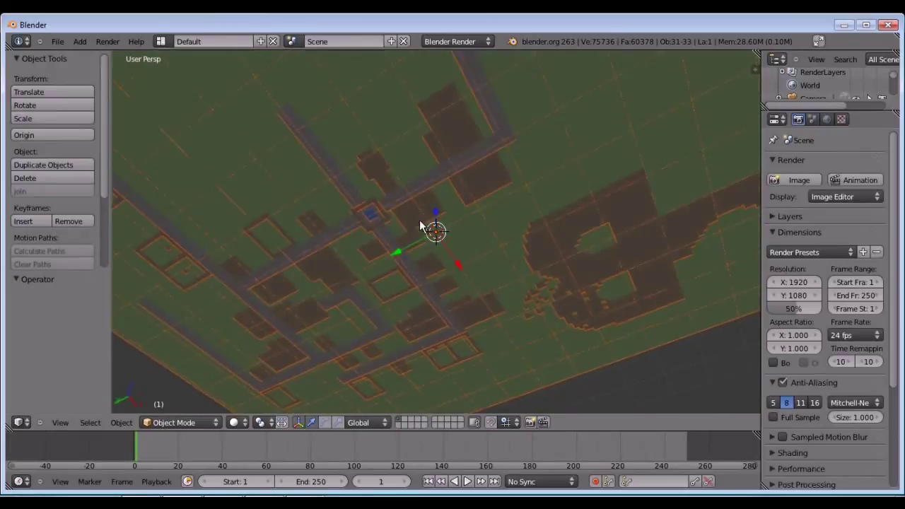
scroll(366, 213, up, 2)
scroll(361, 215, up, 3)
scroll(362, 215, down, 5)
scroll(364, 218, down, 2)
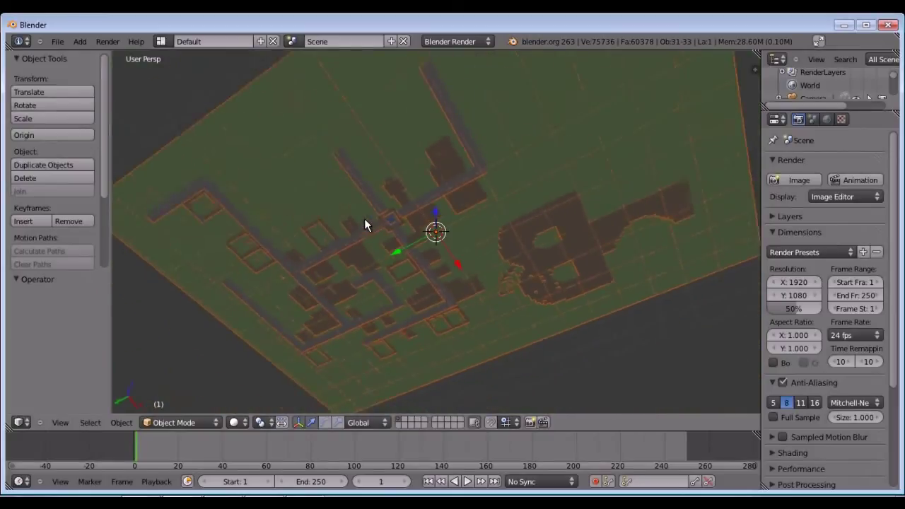
mouse_move(364, 218)
middle_down()
mouse_move(379, 150)
mouse_move(375, 95)
mouse_move(383, 170)
mouse_move(410, 204)
mouse_move(394, 277)
middle_up()
mouse_move(345, 262)
middle_down()
mouse_move(288, 299)
mouse_move(196, 314)
mouse_move(121, 259)
mouse_move(157, 261)
middle_up()
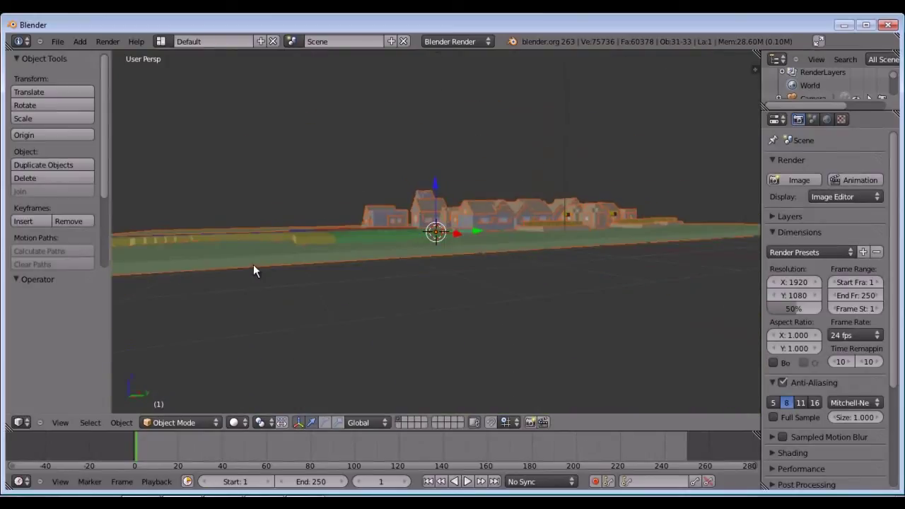
mouse_move(253, 267)
middle_down()
mouse_move(343, 328)
mouse_move(384, 338)
mouse_move(363, 348)
mouse_move(443, 332)
mouse_move(396, 312)
mouse_move(354, 270)
mouse_move(414, 224)
mouse_move(423, 244)
mouse_move(347, 207)
middle_up()
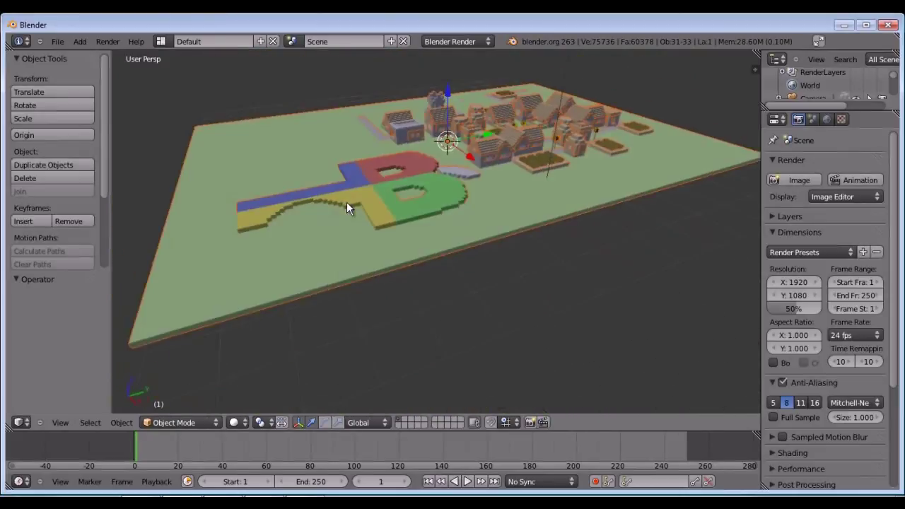
mouse_move(515, 187)
middle_down()
mouse_move(397, 236)
mouse_move(376, 198)
mouse_move(377, 211)
mouse_move(391, 215)
mouse_move(405, 177)
mouse_move(446, 332)
middle_up()
scroll(402, 177, up, 3)
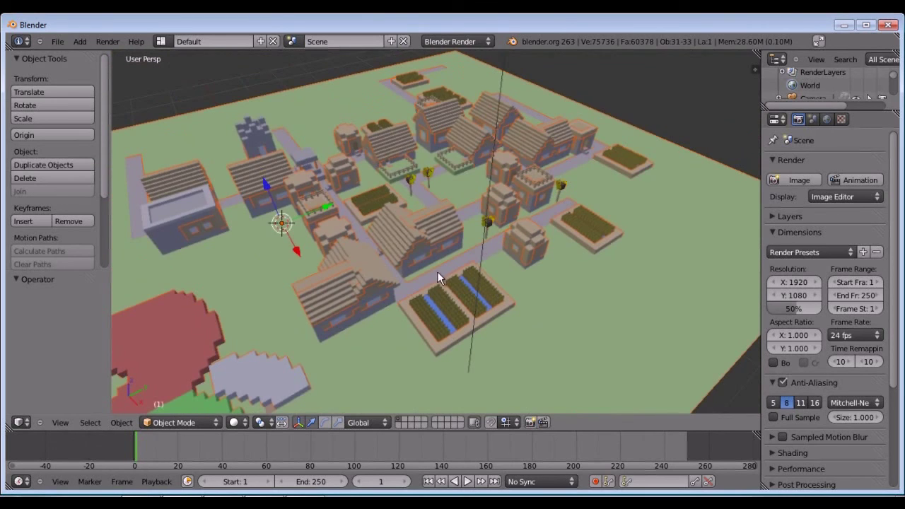
mouse_move(437, 272)
middle_down()
mouse_move(398, 271)
mouse_move(246, 214)
mouse_move(113, 187)
mouse_move(74, 219)
mouse_move(33, 230)
mouse_move(292, 270)
mouse_move(242, 261)
middle_up()
mouse_move(353, 296)
middle_down()
mouse_move(371, 233)
mouse_move(388, 275)
mouse_move(338, 295)
middle_up()
scroll(370, 253, down, 1)
scroll(369, 252, down, 2)
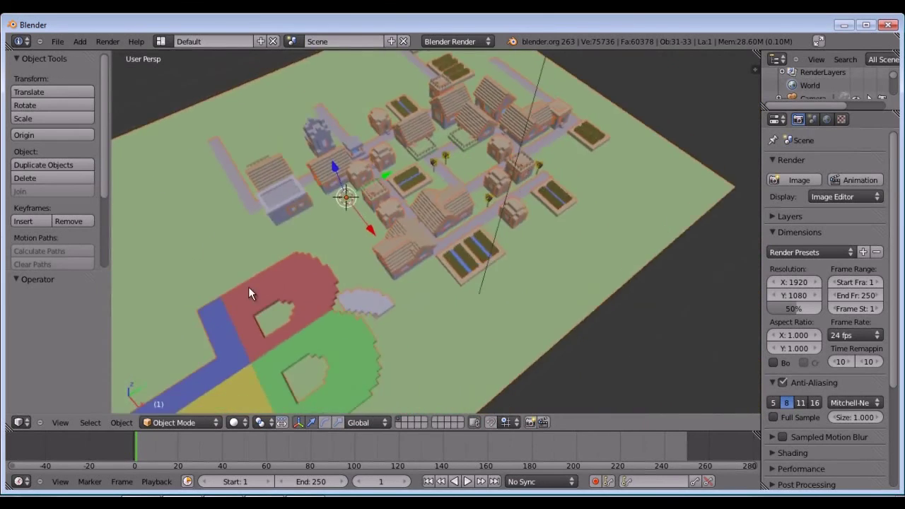
mouse_move(248, 286)
middle_down()
mouse_move(225, 250)
mouse_move(414, 274)
mouse_move(401, 235)
mouse_move(316, 249)
middle_up()
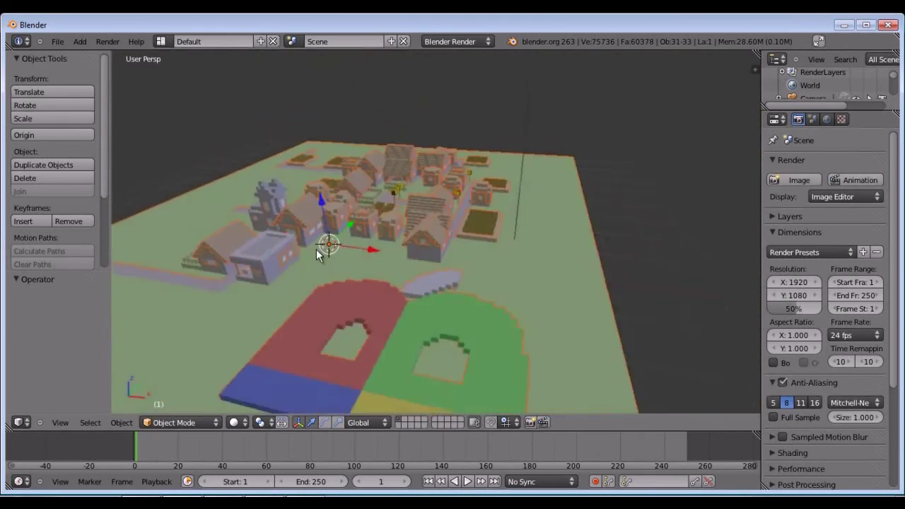